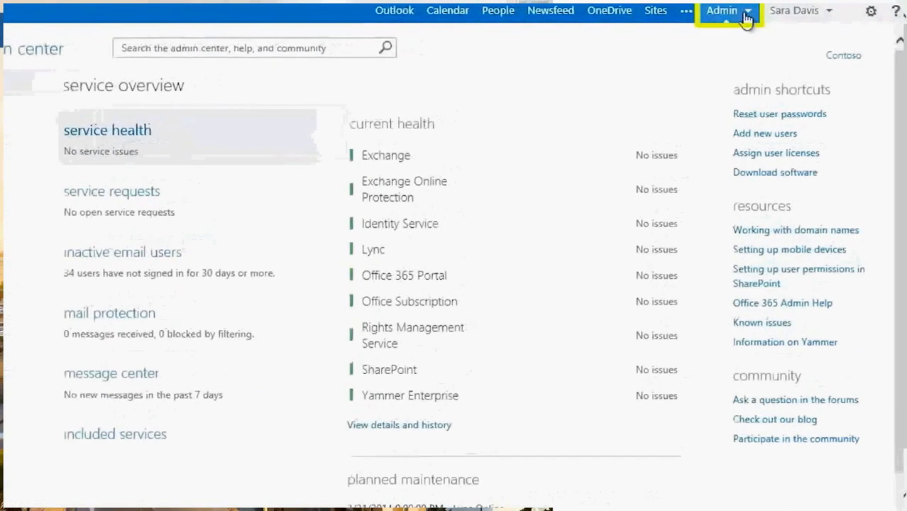
Go to the Exchange admin center and open the content filter policies in the protection area
left_click(746, 20)
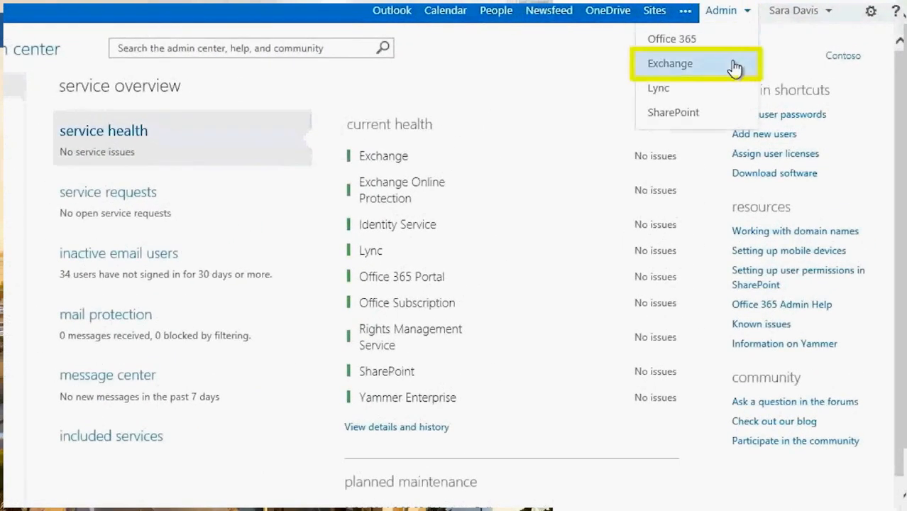
left_click(734, 67)
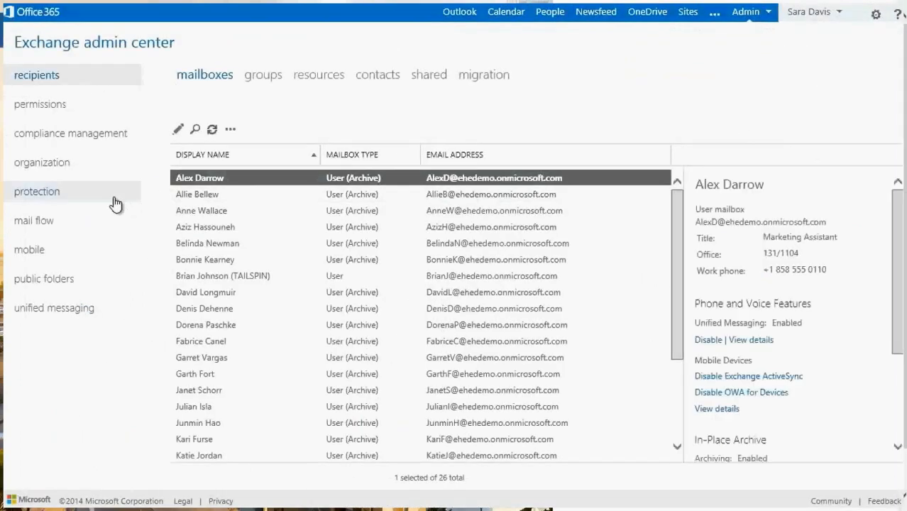
left_click(119, 198)
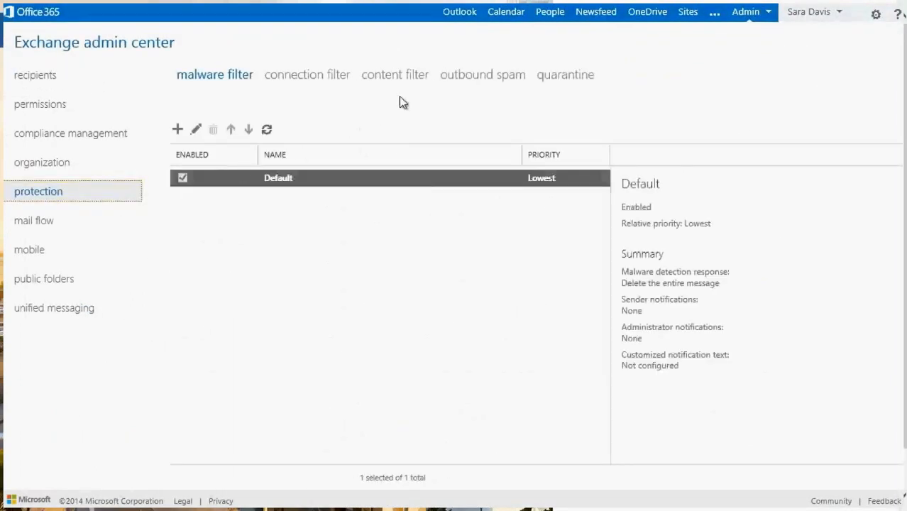
left_click(425, 83)
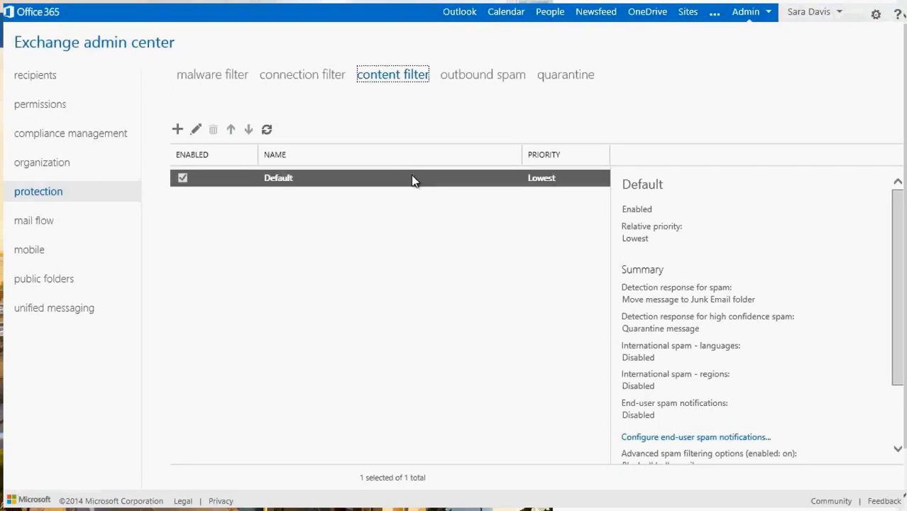
Open the Default content filter policy for editing and enter "Test" as its description
double_click(412, 178)
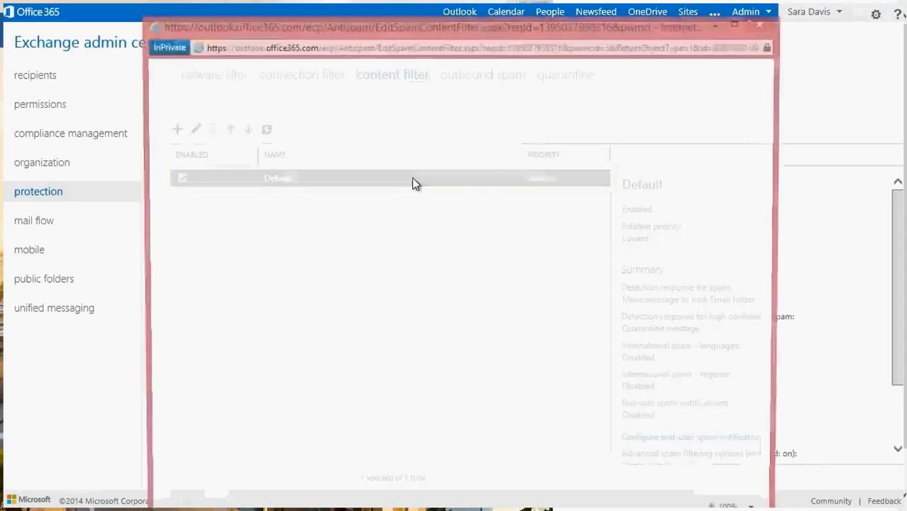
left_click_drag(434, 24, 434, 11)
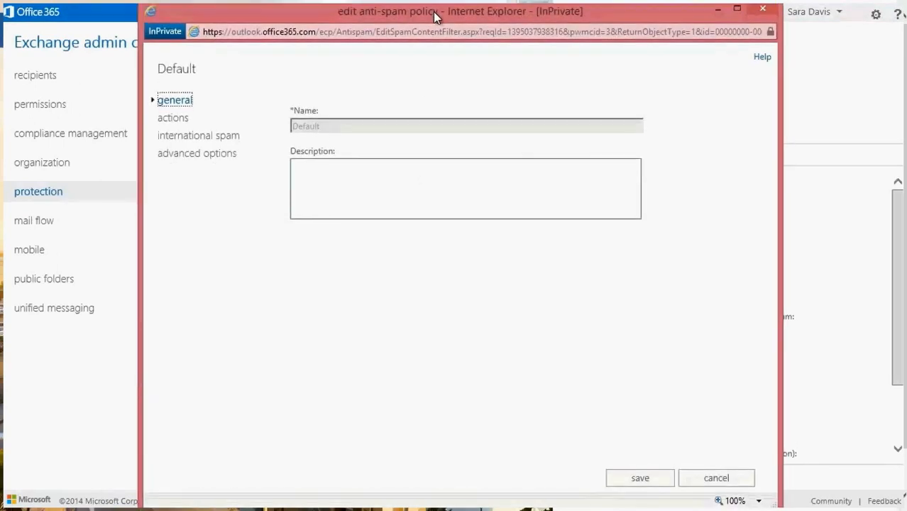
left_click(353, 175)
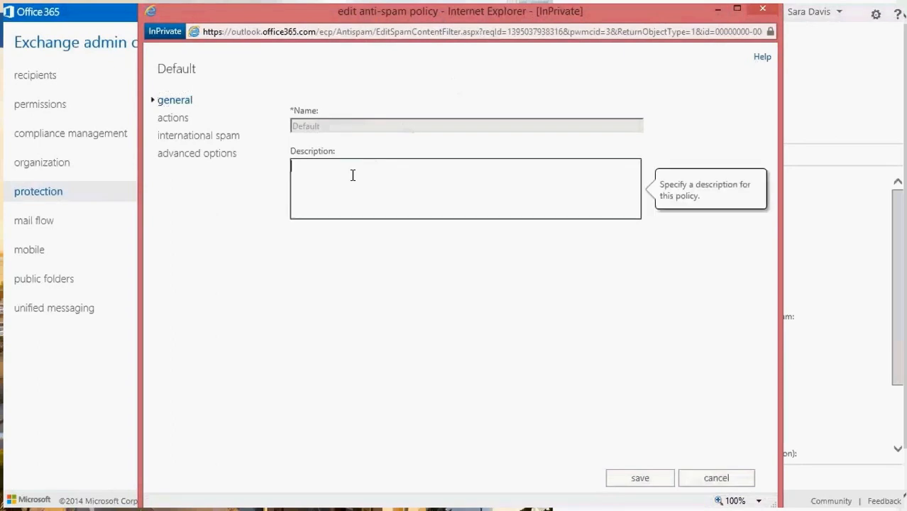
type("Test")
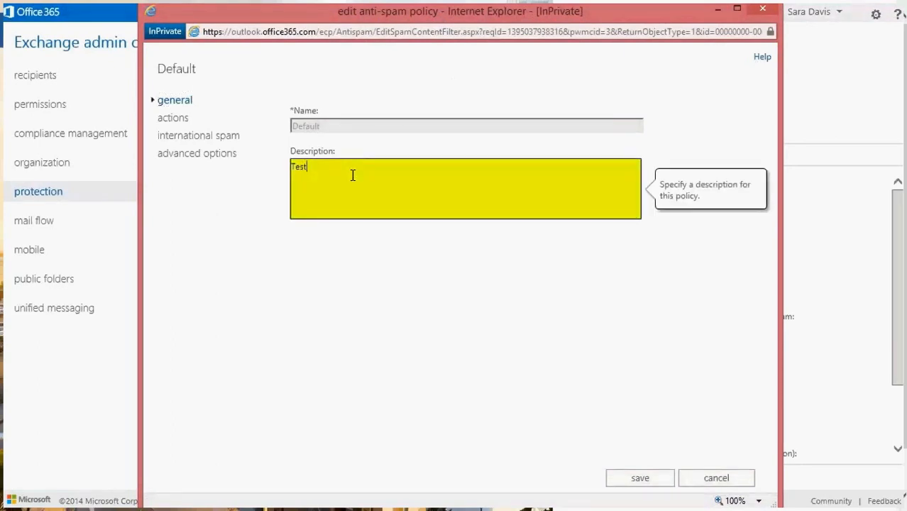
Set the policy's action for spam to Quarantine message
left_click(174, 117)
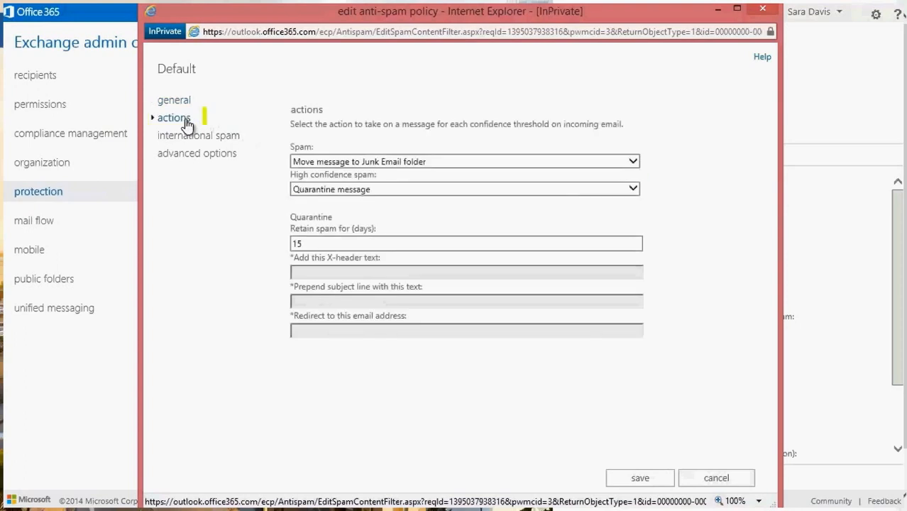
left_click(634, 162)
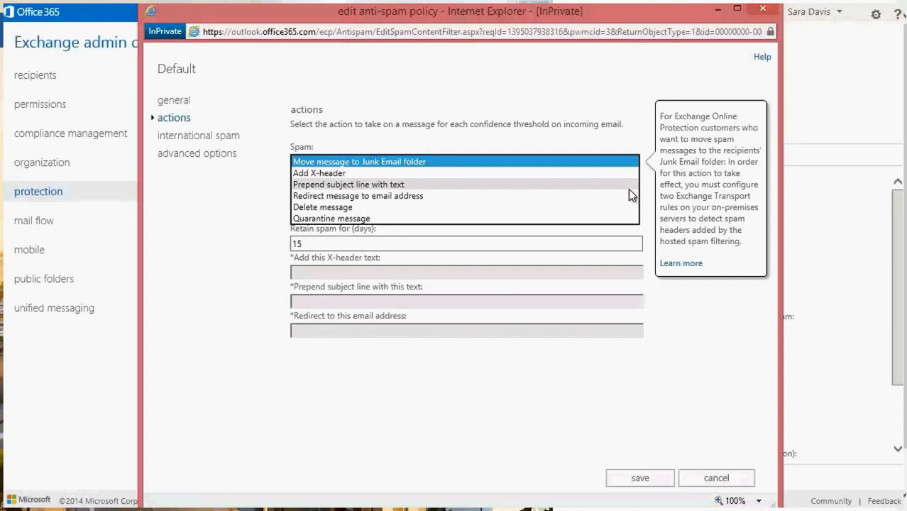
left_click(628, 218)
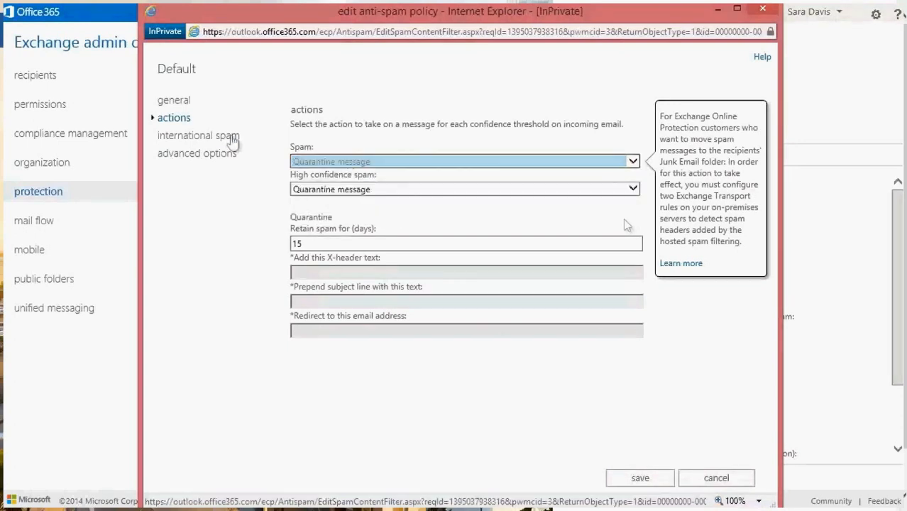
Enable international spam filtering by message language and add Arabic to the filtered languages
left_click(234, 139)
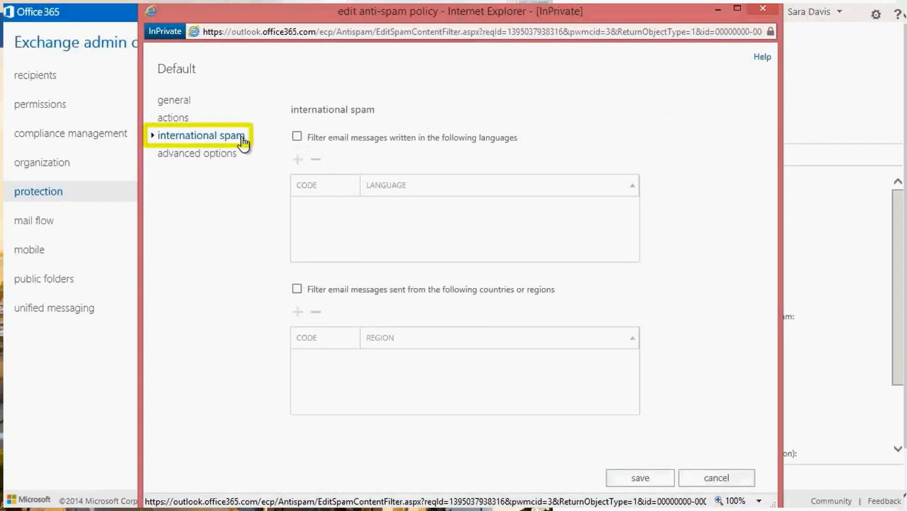
left_click(296, 137)
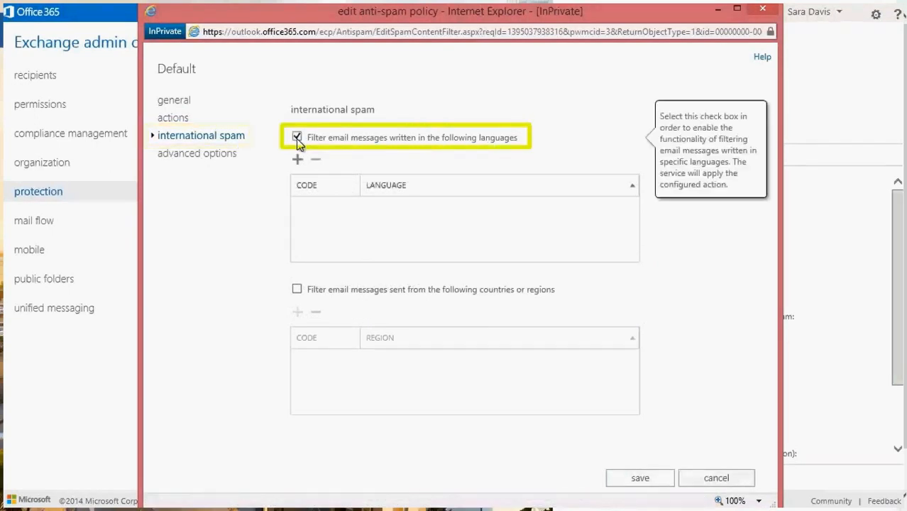
left_click(298, 158)
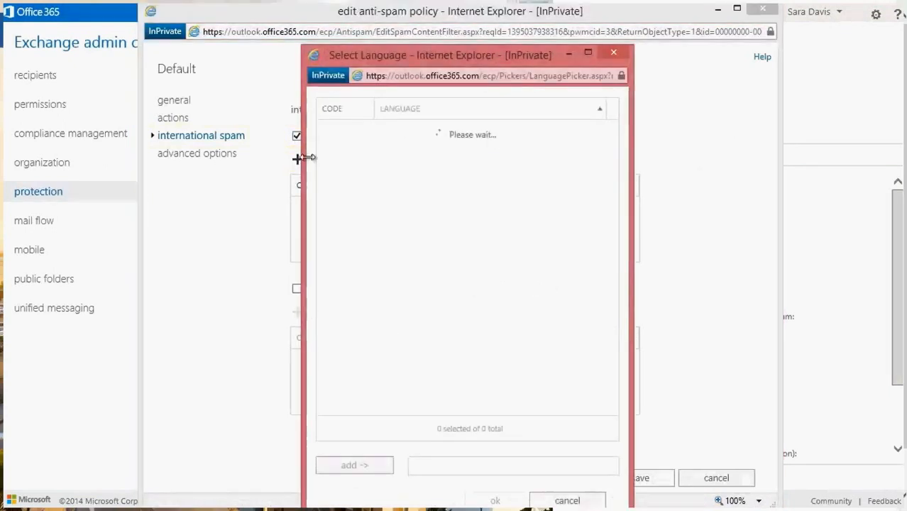
left_click(332, 164)
left_click(350, 470)
left_click(481, 499)
Enable filtering of messages sent from specific countries or regions and add Armenia to the list
left_click(297, 289)
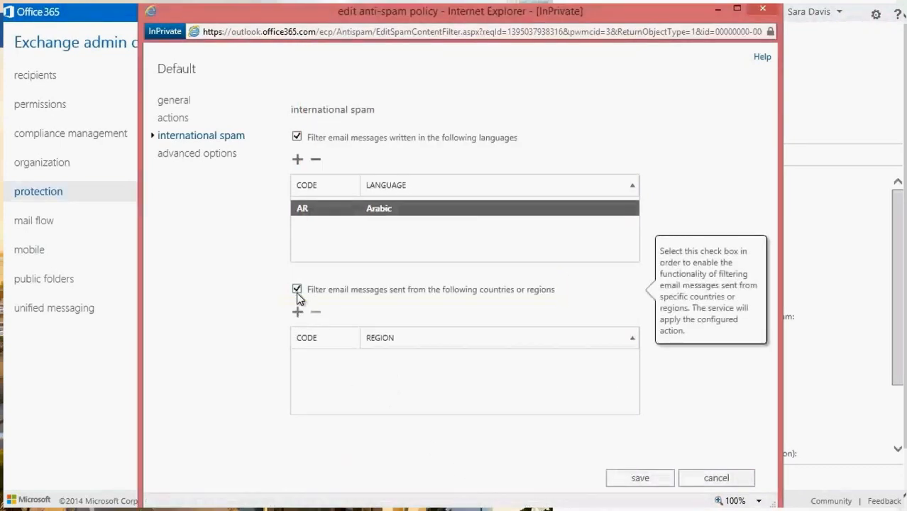
left_click(298, 313)
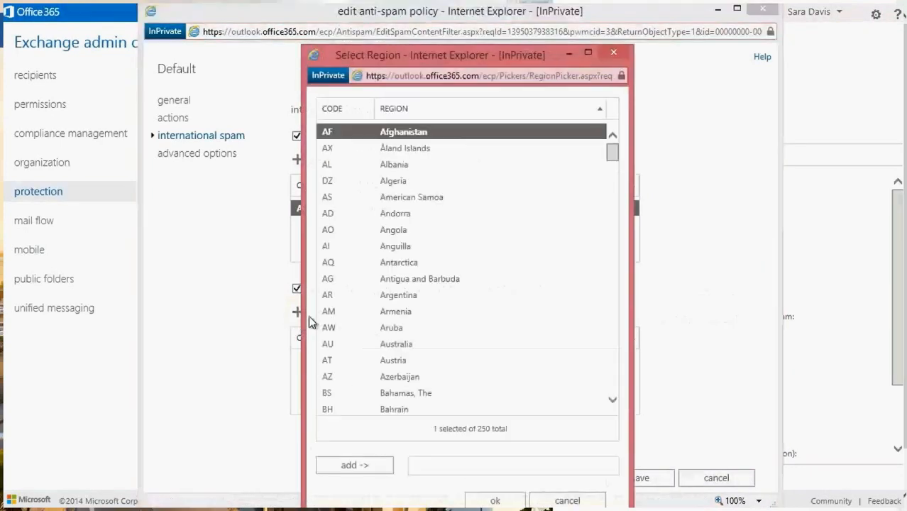
left_click(324, 317)
left_click(351, 469)
left_click(508, 501)
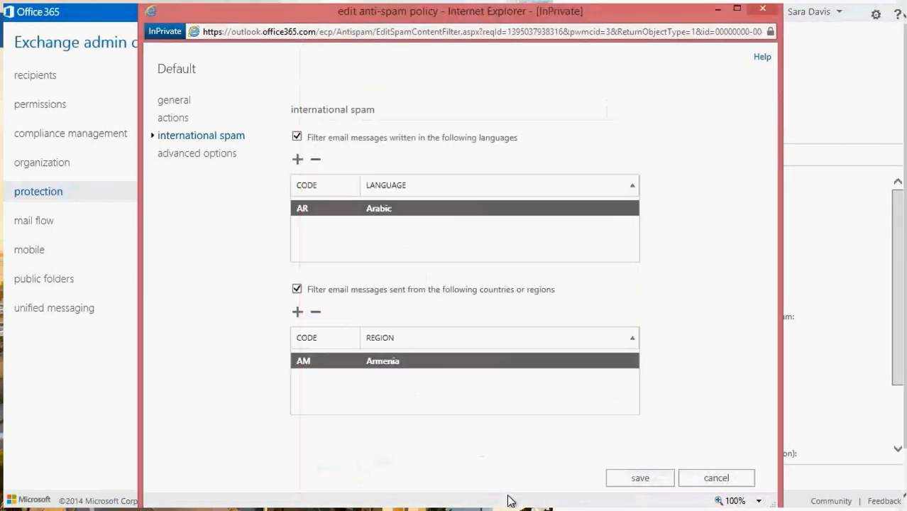
Review the policy's advanced options down to the test mode options, then save the Default policy
left_click(235, 162)
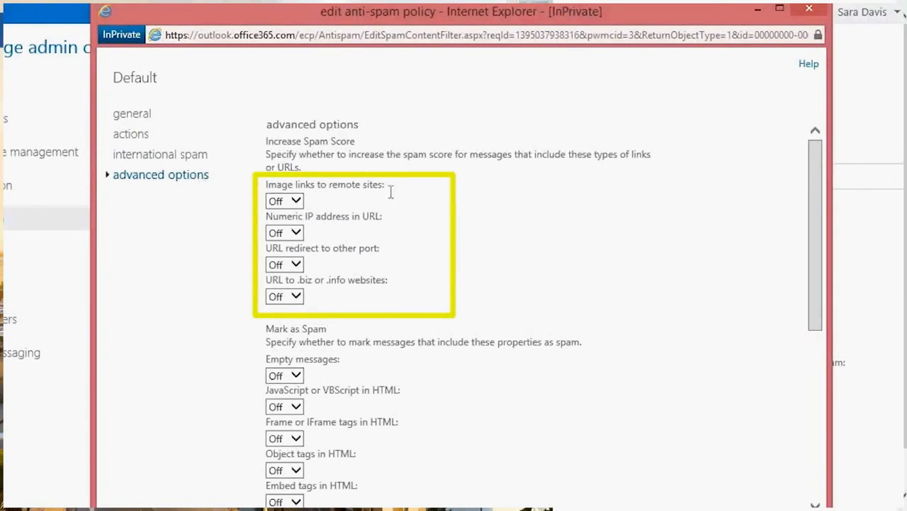
left_click_drag(815, 225, 826, 328)
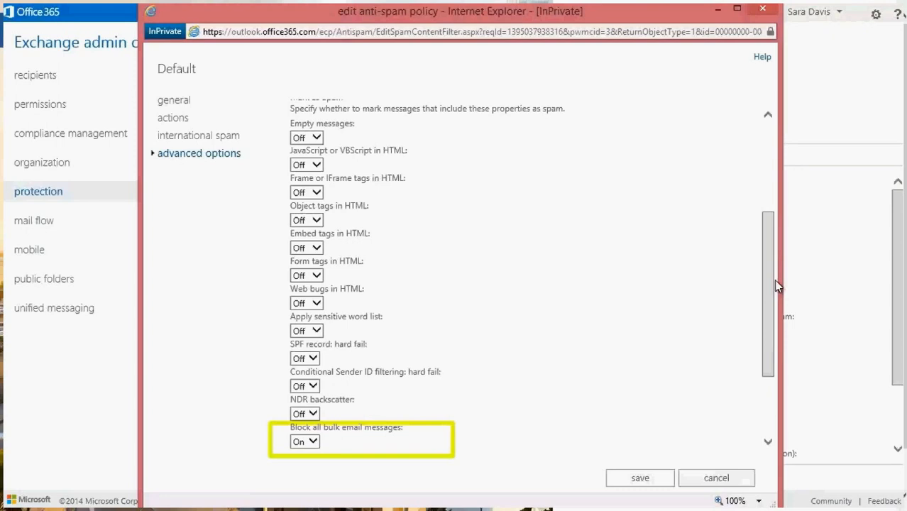
left_click_drag(767, 287, 776, 369)
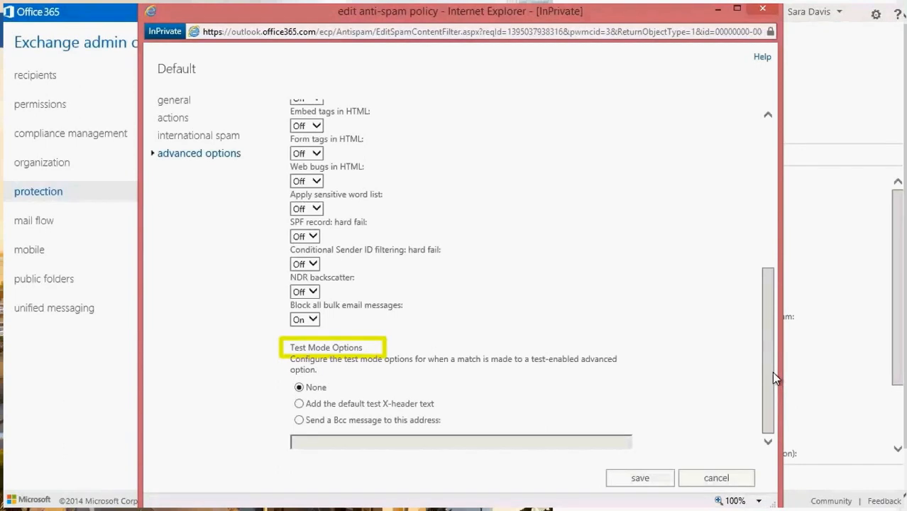
left_click(666, 486)
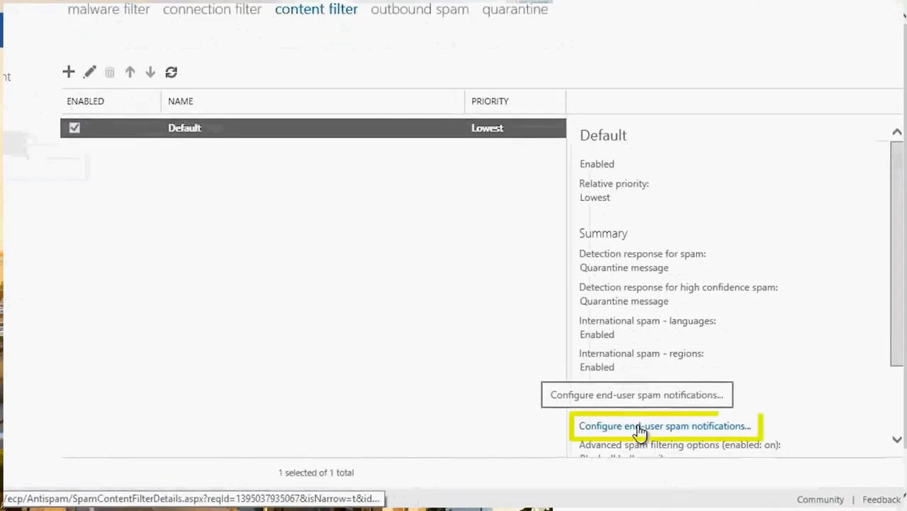
Enable end-user spam notifications for the Default policy with Italian as the notification language, and save
left_click(648, 430)
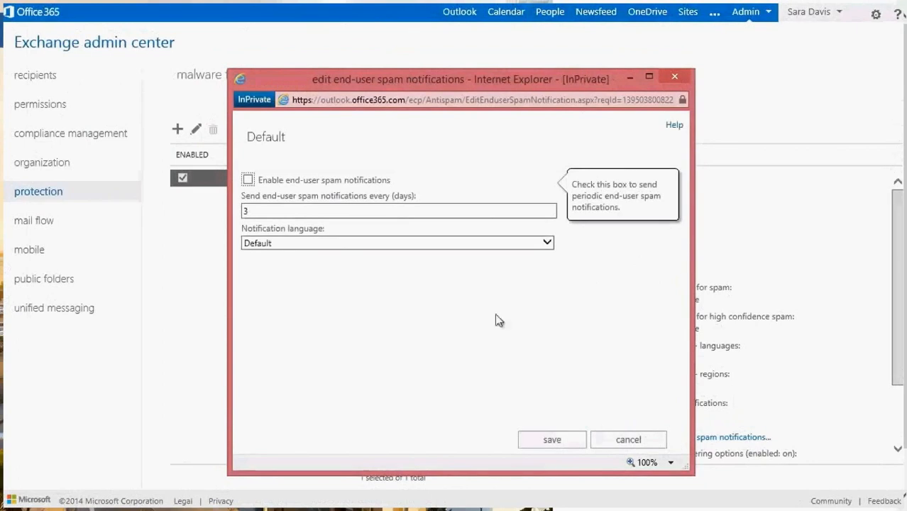
left_click(248, 179)
left_click(291, 210)
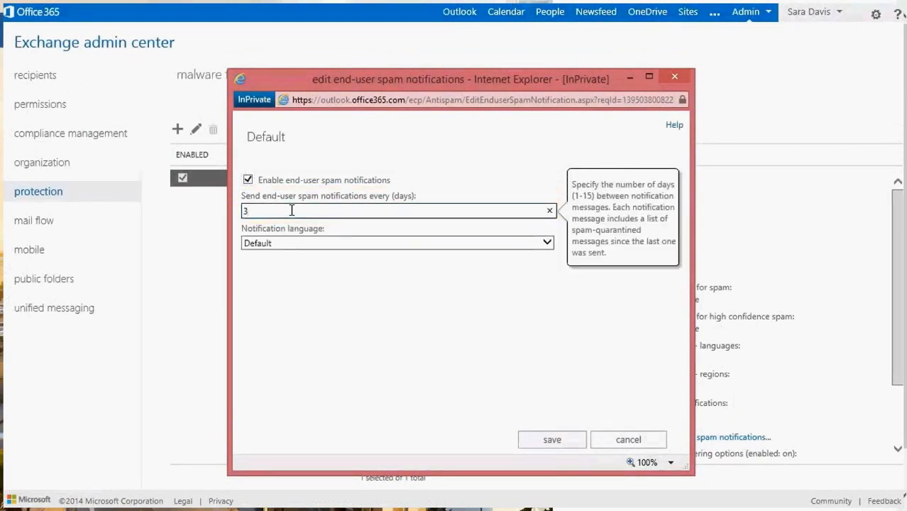
left_click(549, 243)
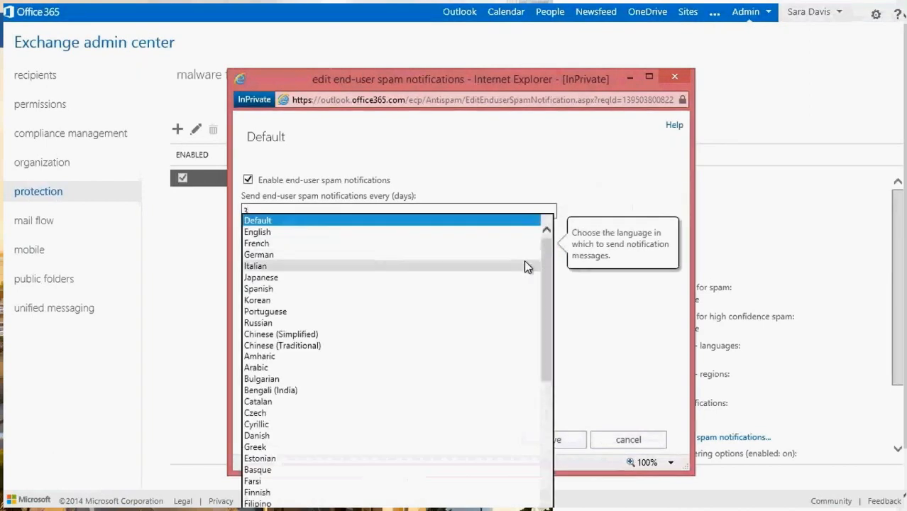
left_click(526, 263)
left_click(539, 440)
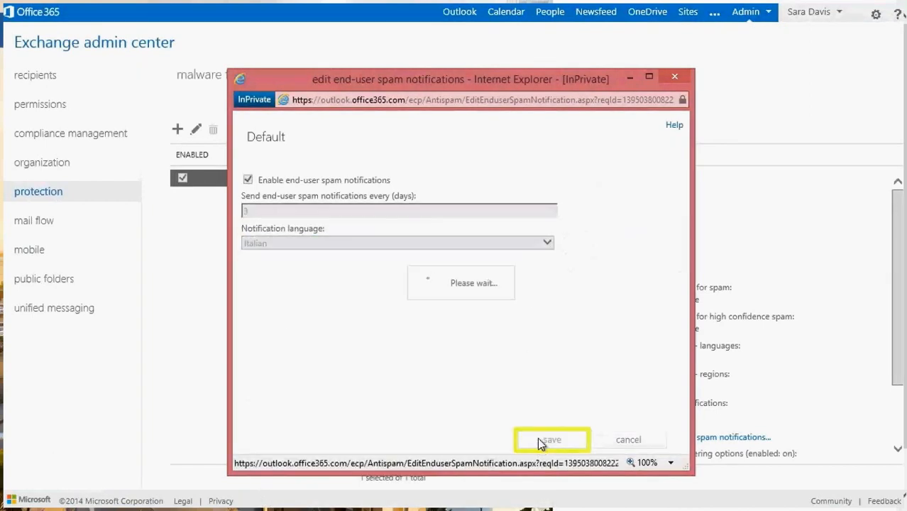